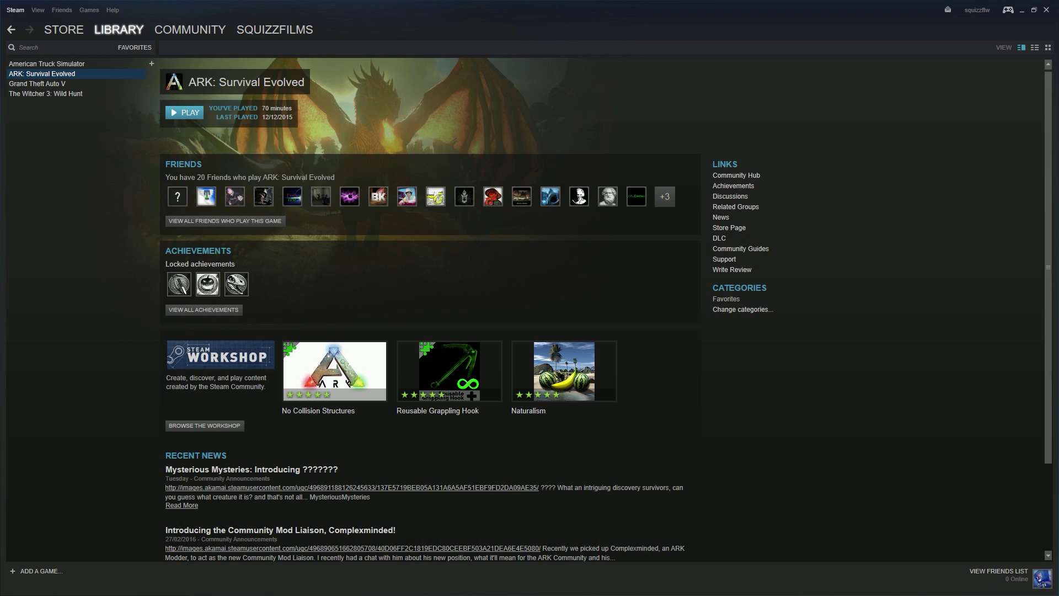
Start a backup of currently installed programs and include only ARK: Survival Evolved.
click(15, 9)
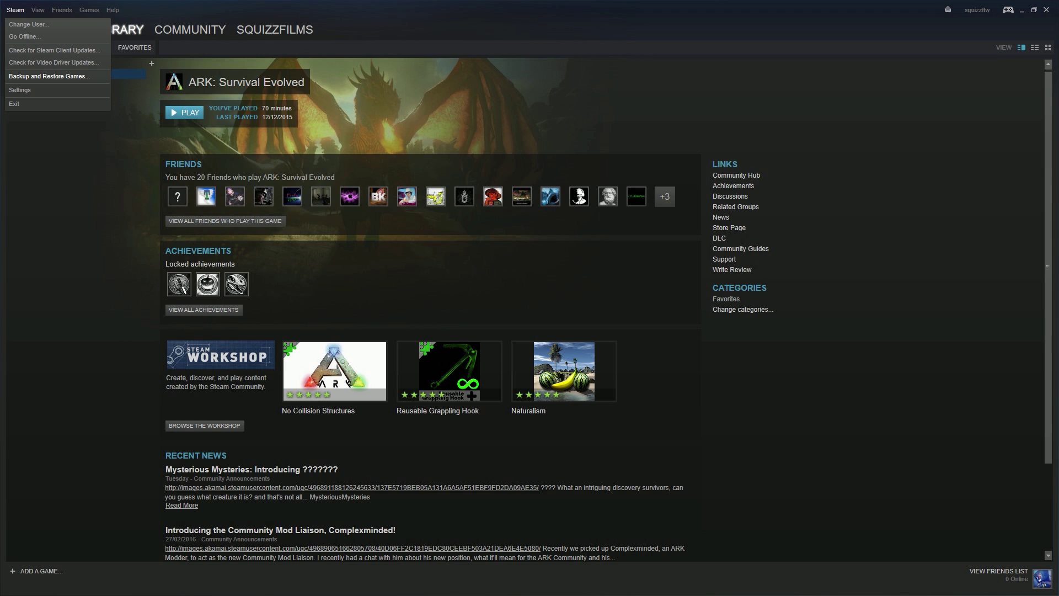
click(49, 77)
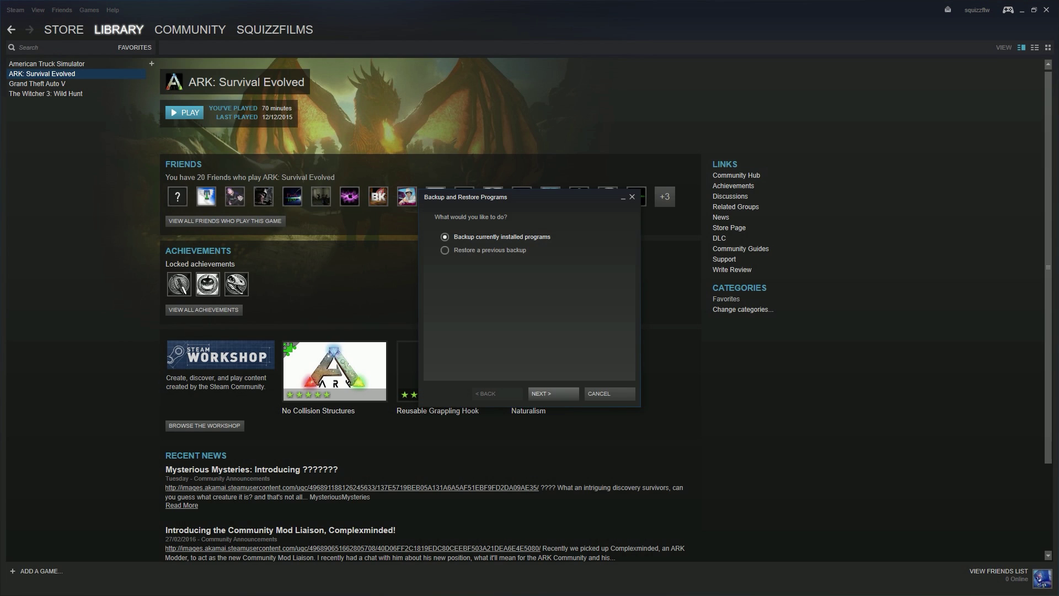
key(Return)
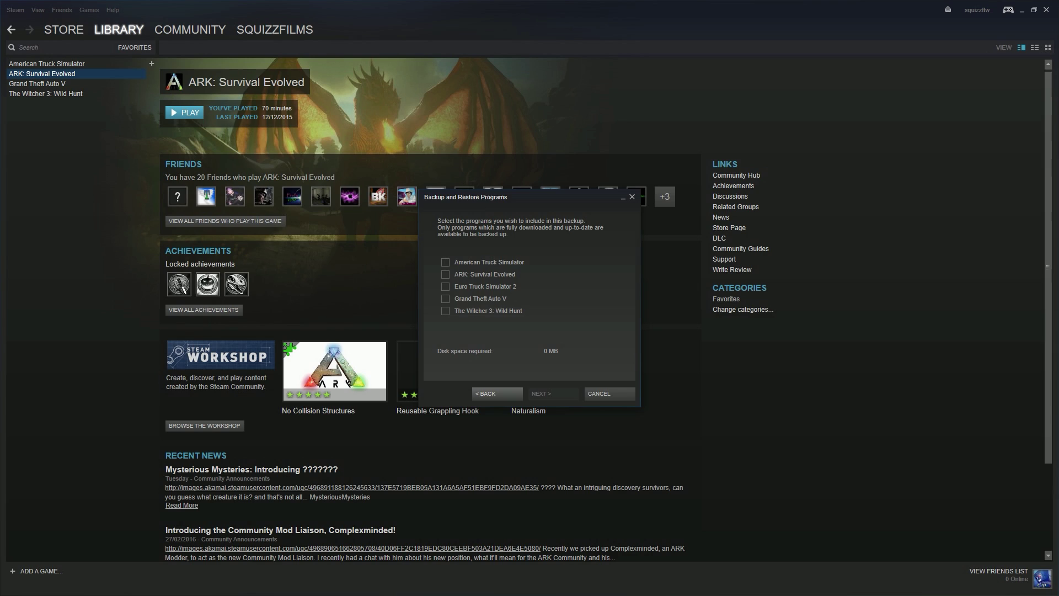
click(445, 275)
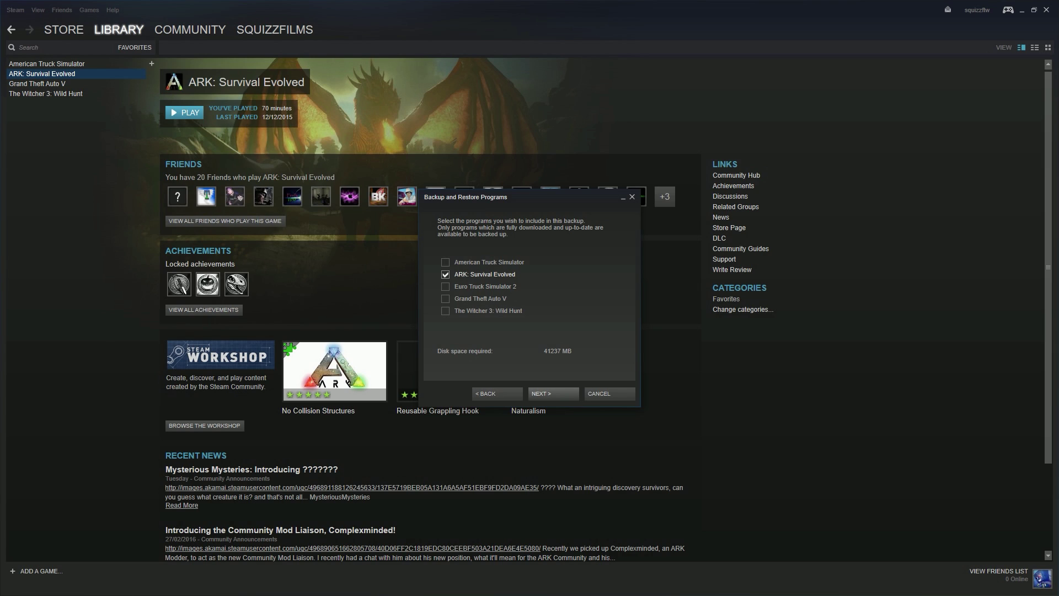
click(553, 393)
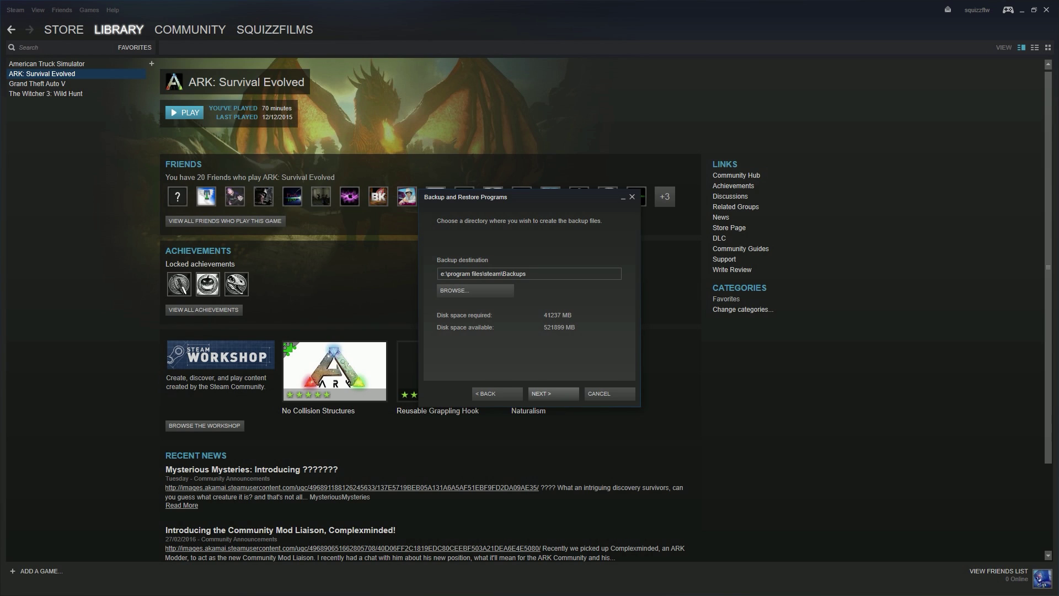
Set the backup destination to the Steam Move folder on drive G: and continue to the file options.
click(475, 290)
click(528, 229)
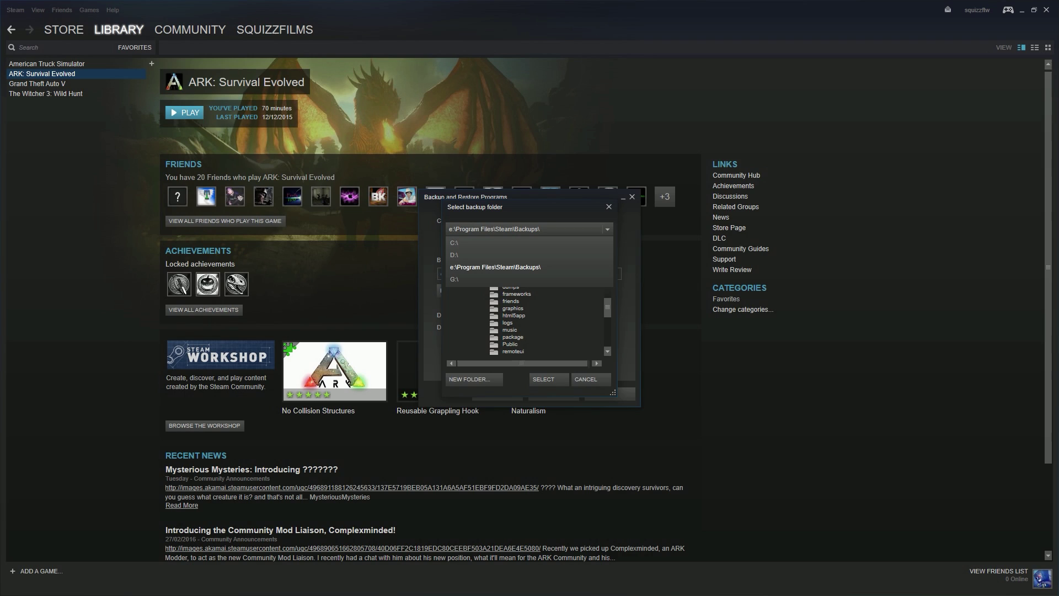
key(Down)
key(Return)
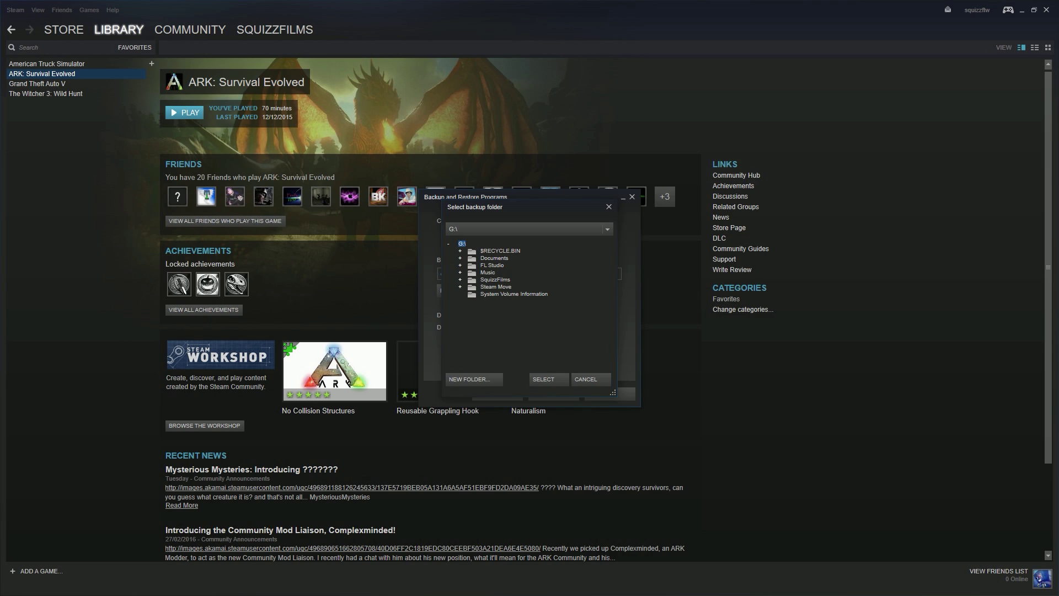
double_click(496, 287)
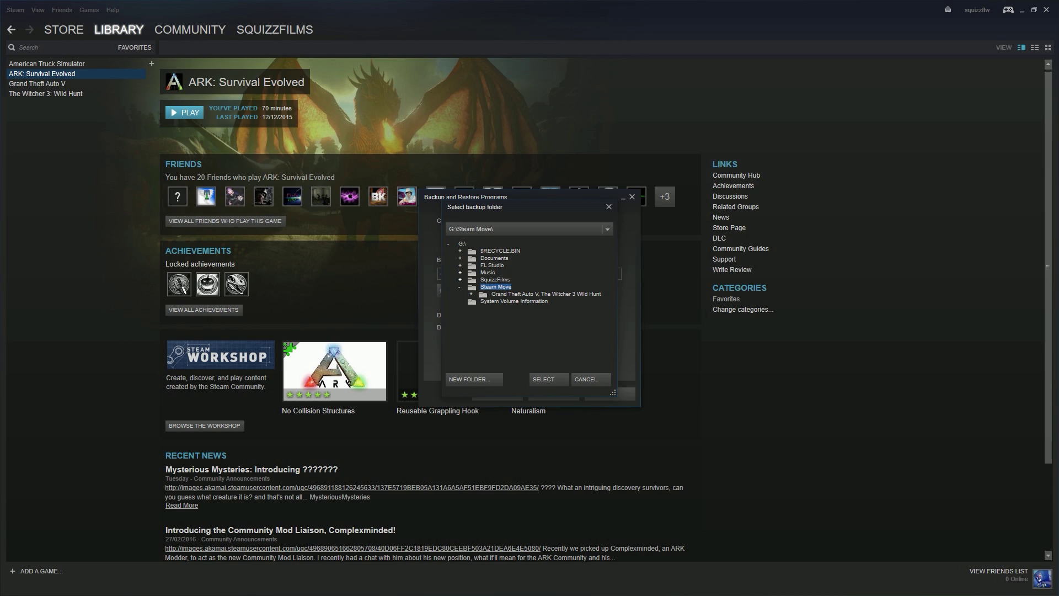
click(544, 379)
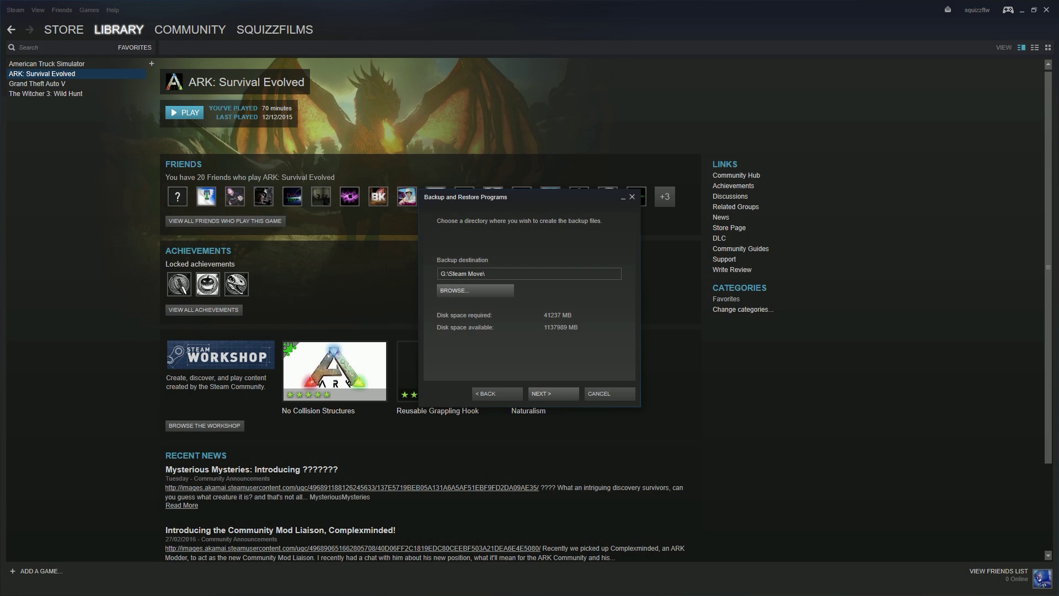
click(554, 394)
click(475, 310)
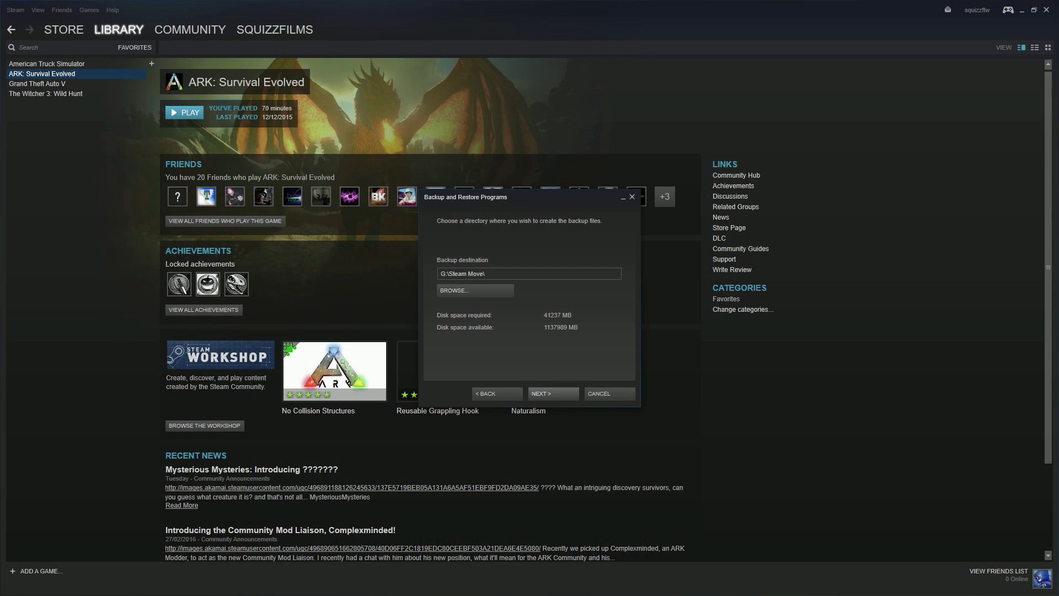
click(553, 394)
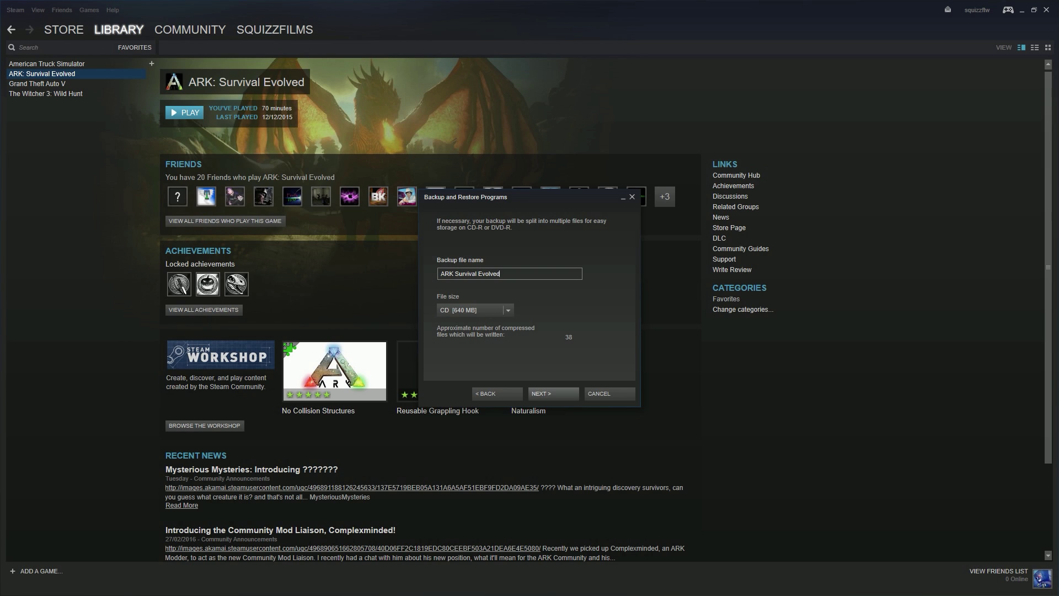
Set the backup's file size to a custom 41237 MB and start the backup.
click(474, 310)
click(452, 348)
click(542, 309)
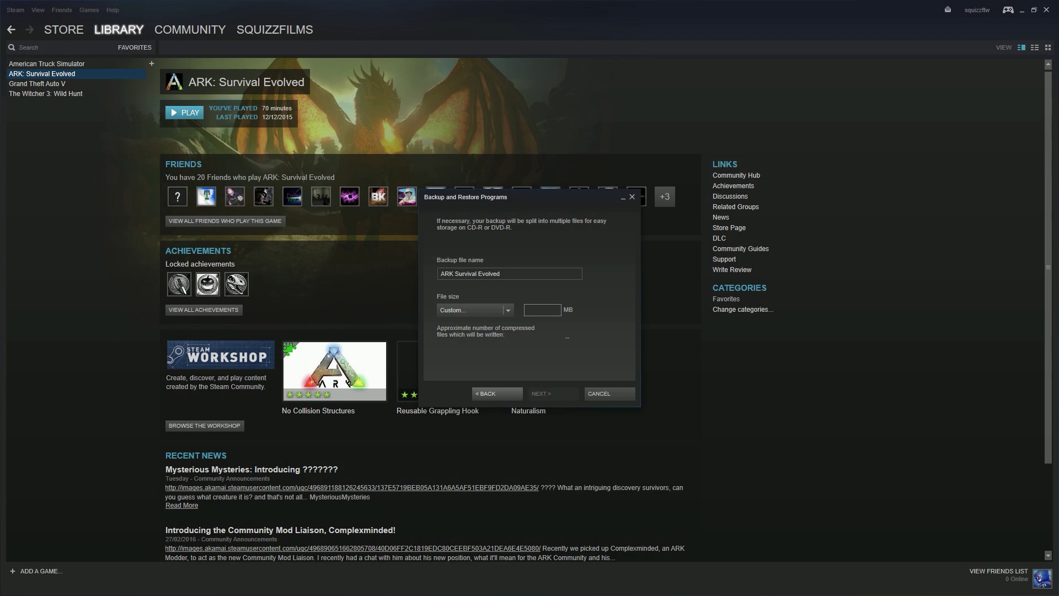
text(41237)
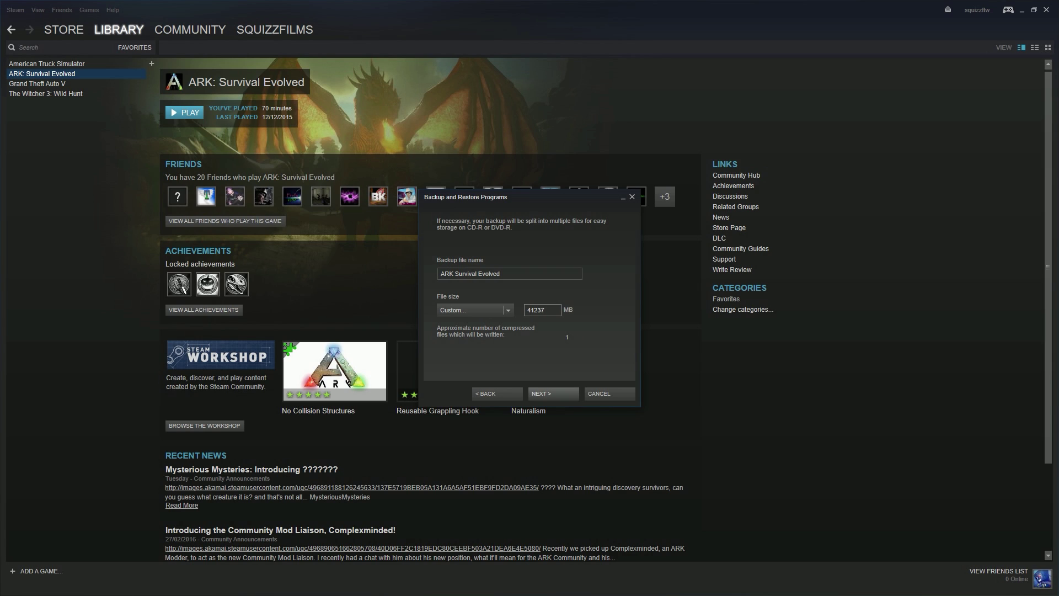
drag(500, 273, 445, 274)
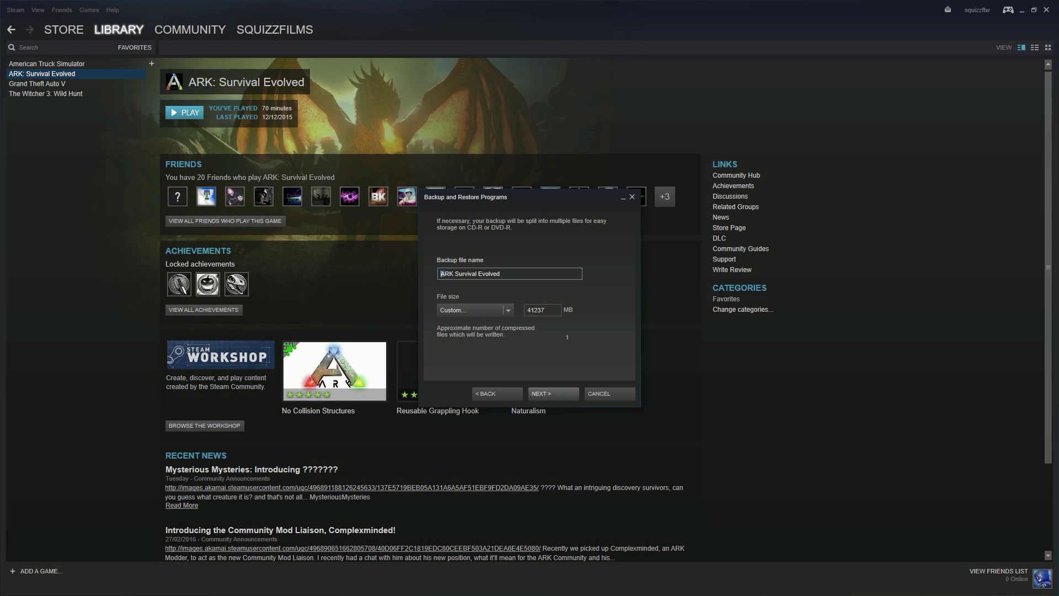
drag(545, 310, 534, 310)
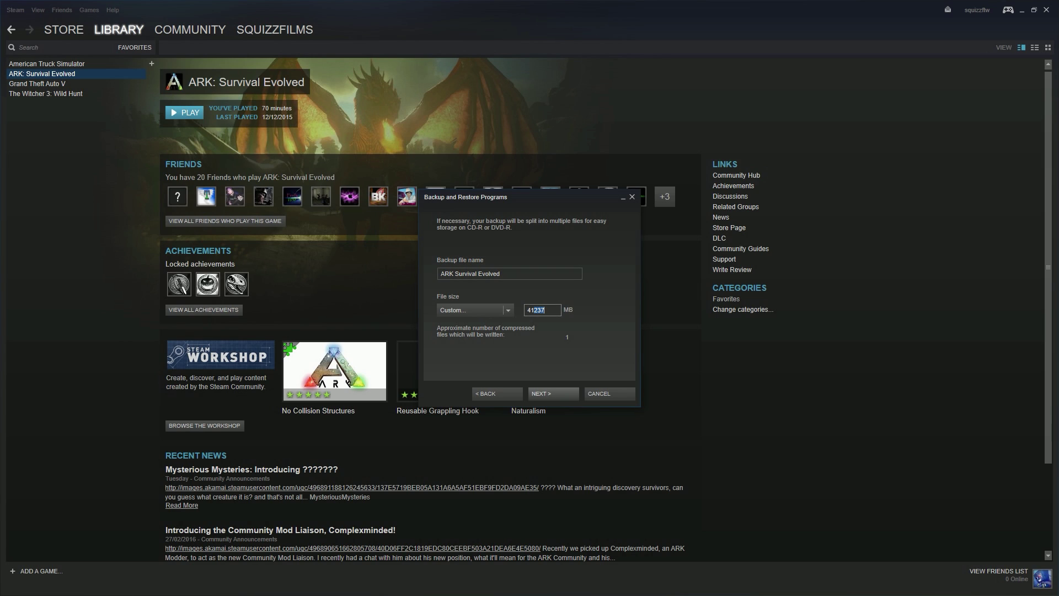
key(Return)
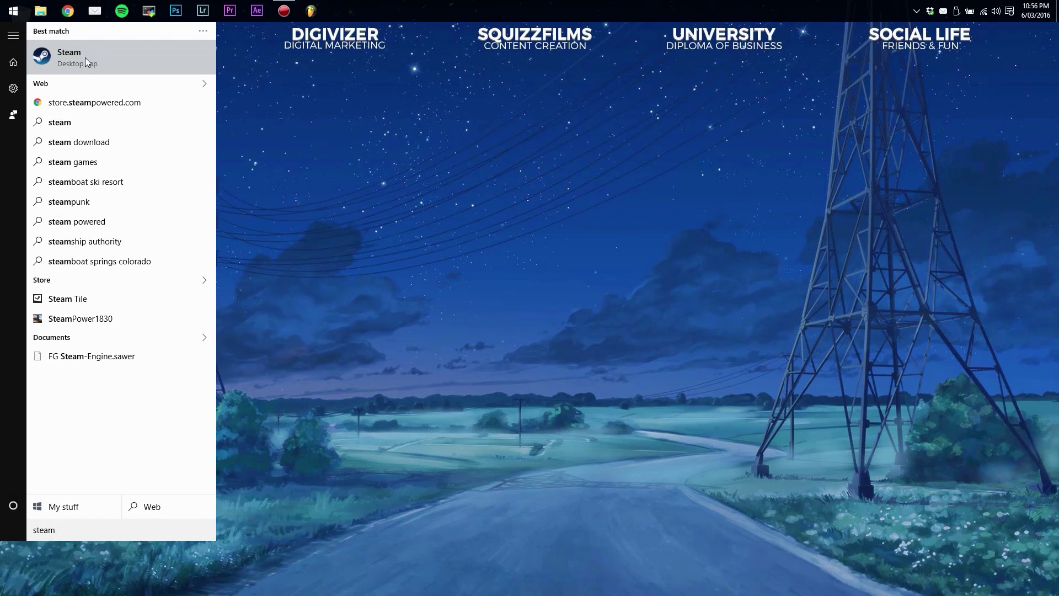
Launch Steam on the destination computer and choose to restore a previous backup.
click(85, 57)
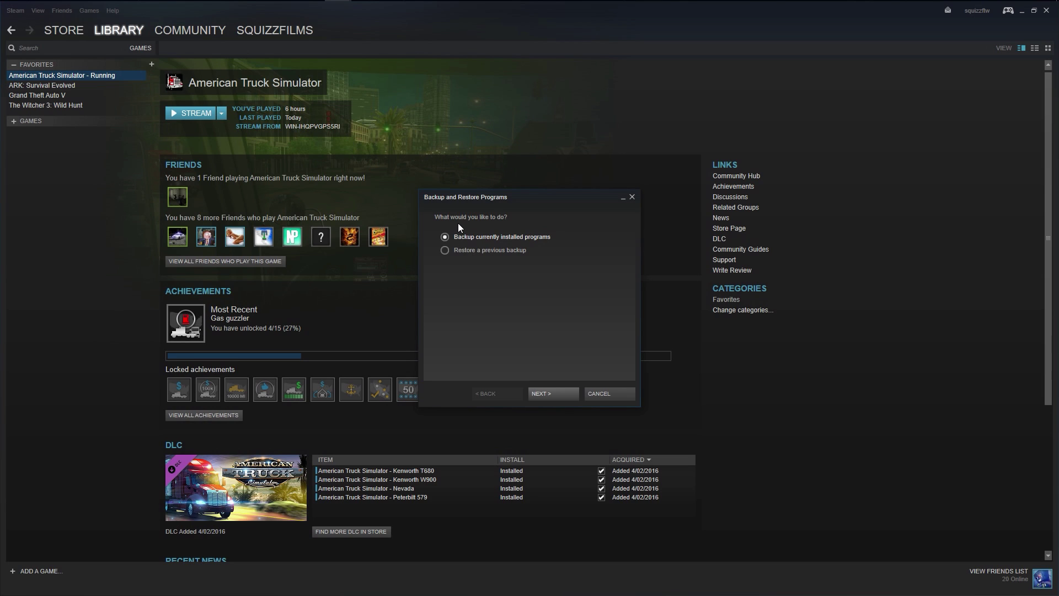
click(457, 251)
click(537, 394)
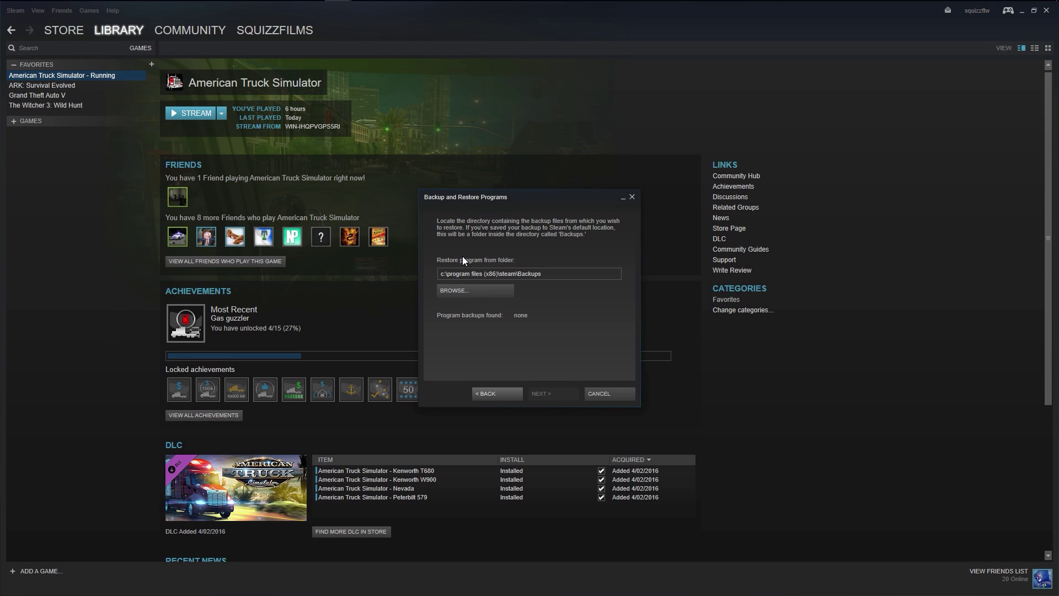
Choose E:\Steam Move\ARK Survival Evolved as the folder to restore from and continue to the install options.
click(506, 289)
click(496, 230)
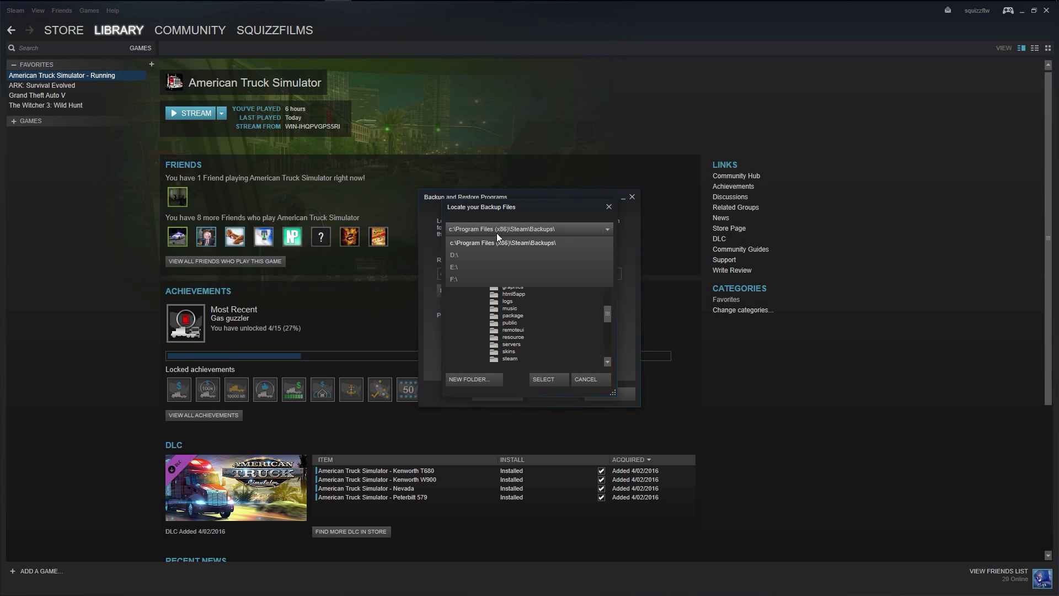
click(487, 277)
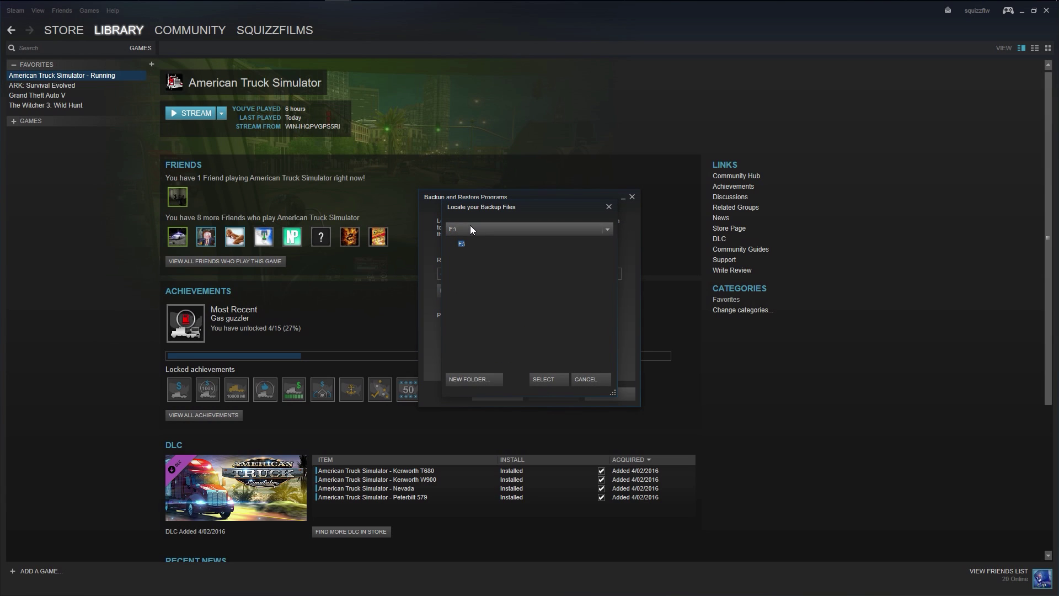
click(470, 225)
click(468, 267)
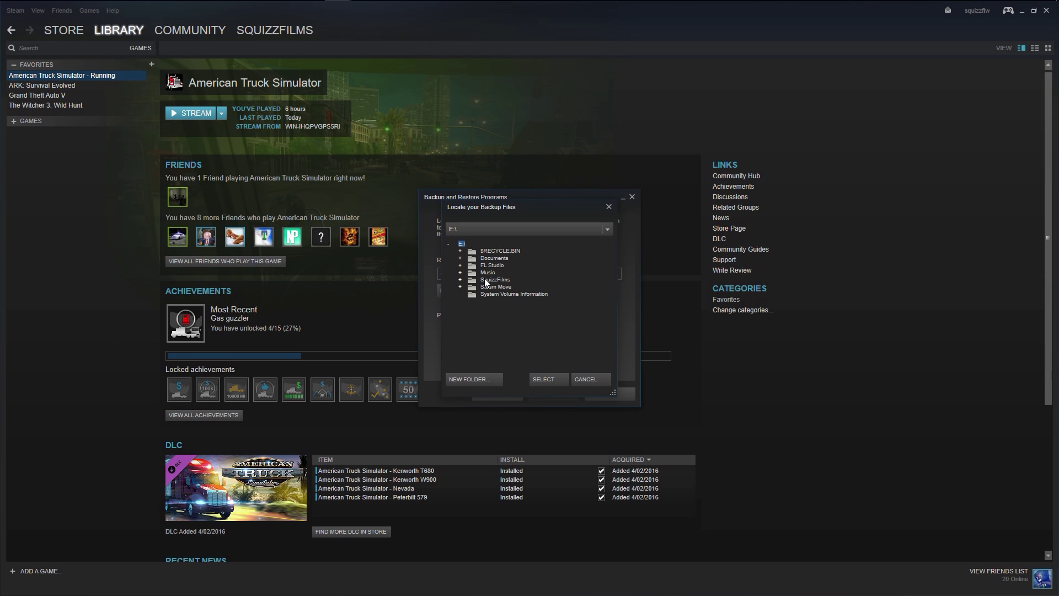
double_click(492, 288)
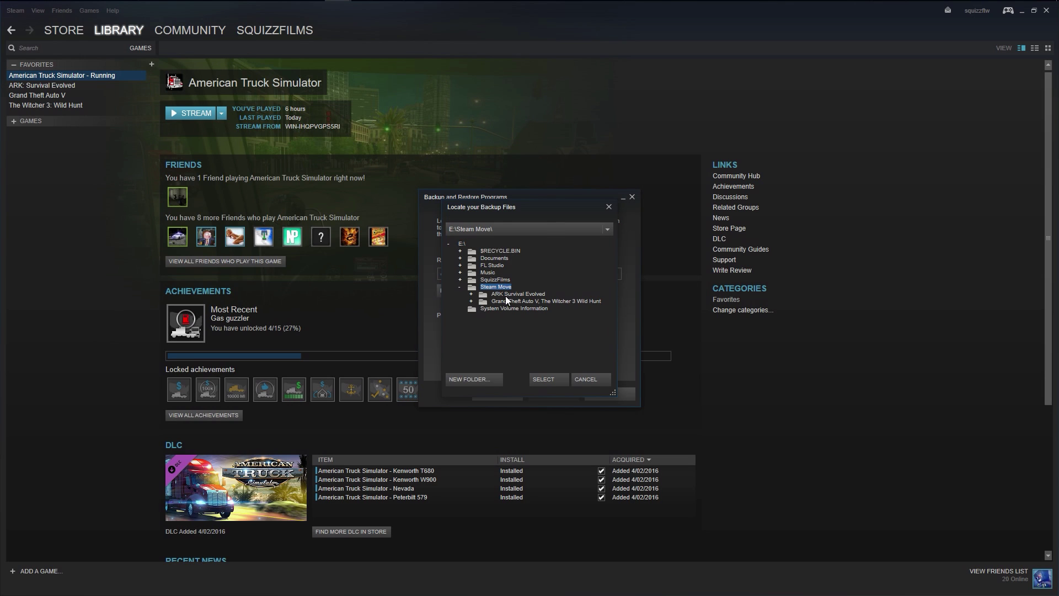
click(510, 294)
click(555, 380)
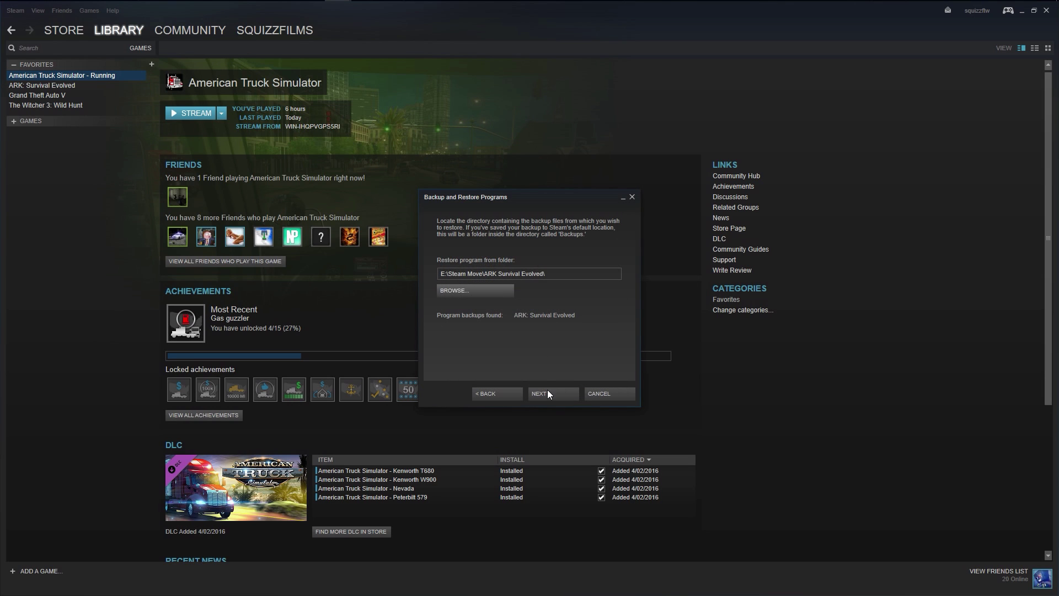
click(547, 393)
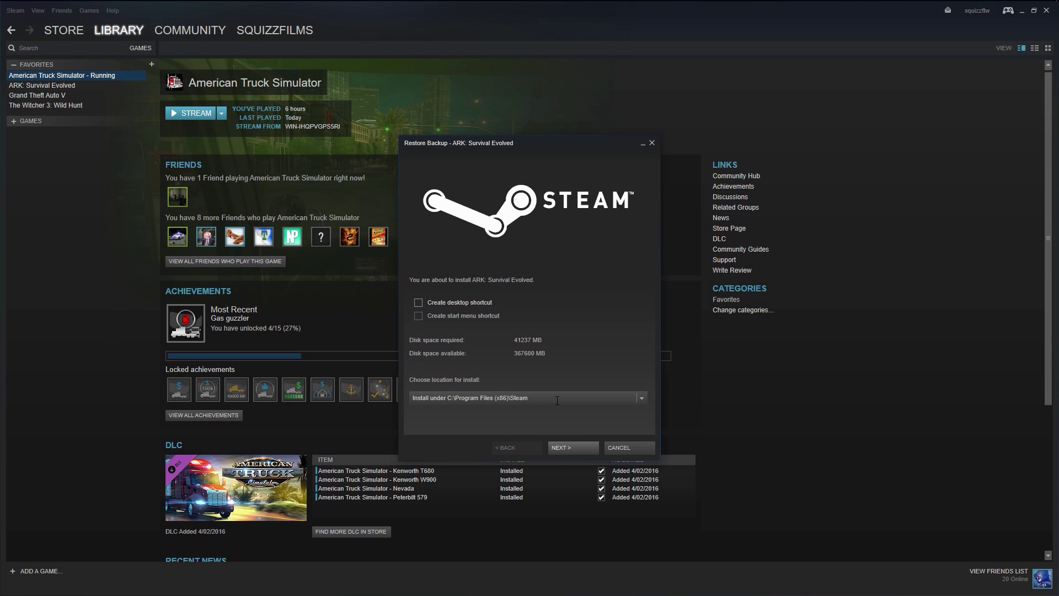
Keep the install location under C:\Program Files (x86)\Steam and start restoring ARK: Survival Evolved.
click(641, 397)
click(641, 397)
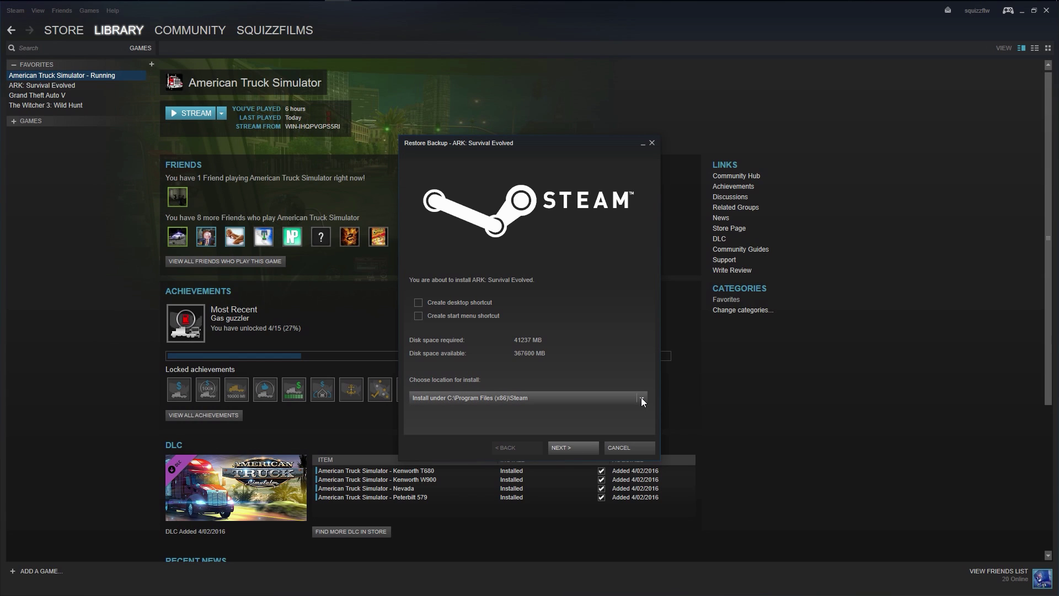
click(579, 444)
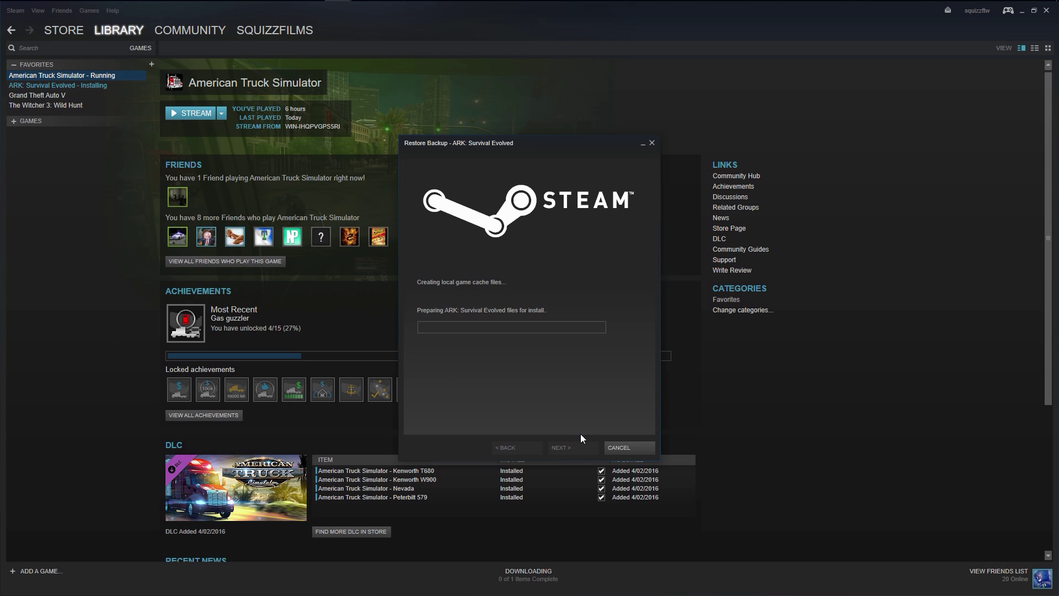